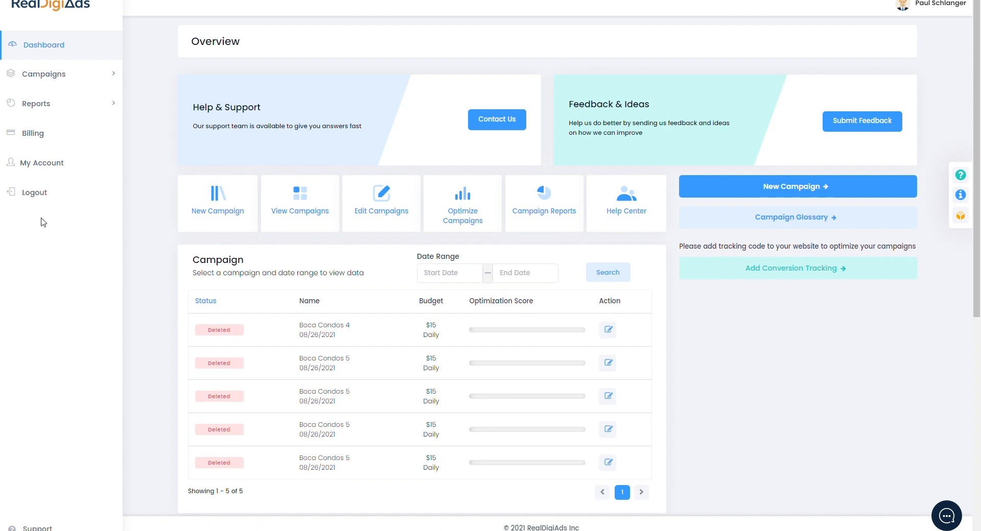
- Start a new Google Search campaign targeting a city and name it "Boca Condos 5"
left_click(215, 206)
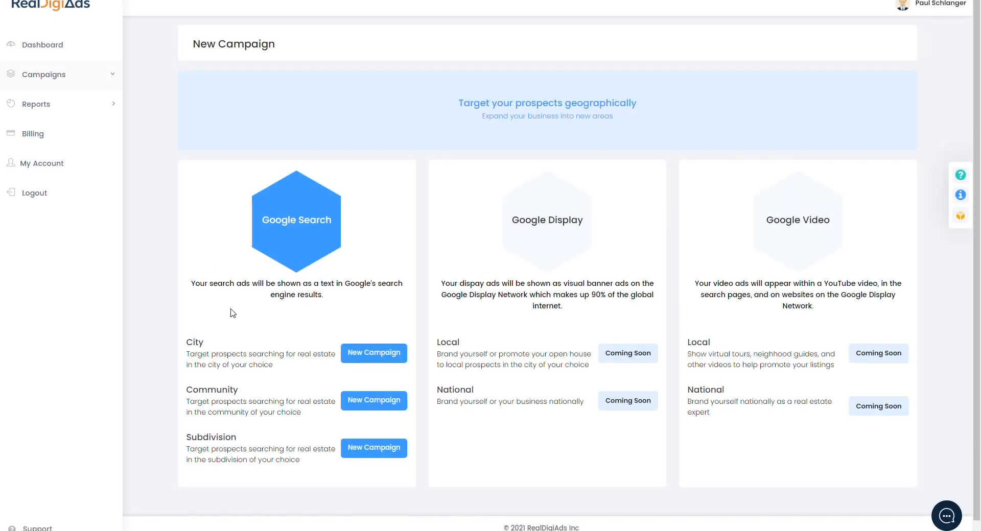
left_click(381, 353)
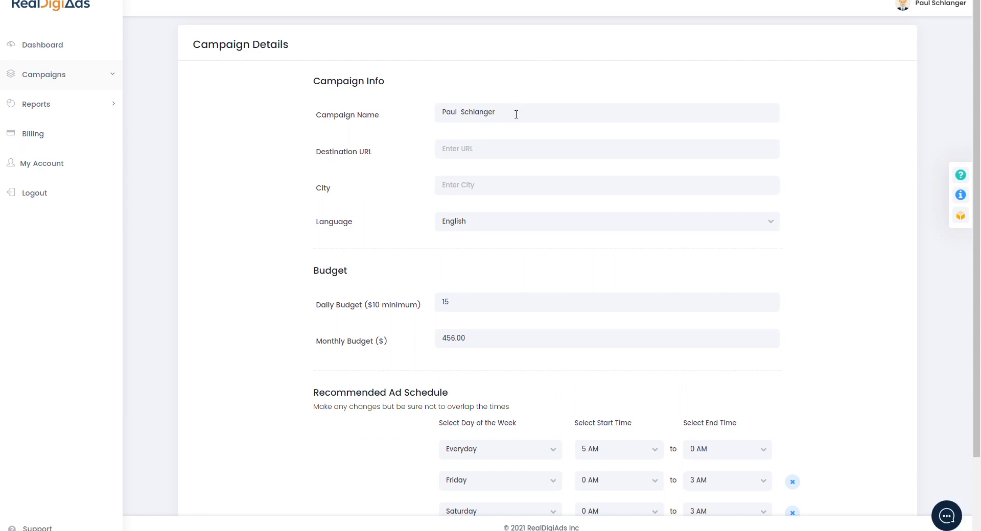
left_click_drag(514, 112, 87, 114)
type("Boca Condos 5")
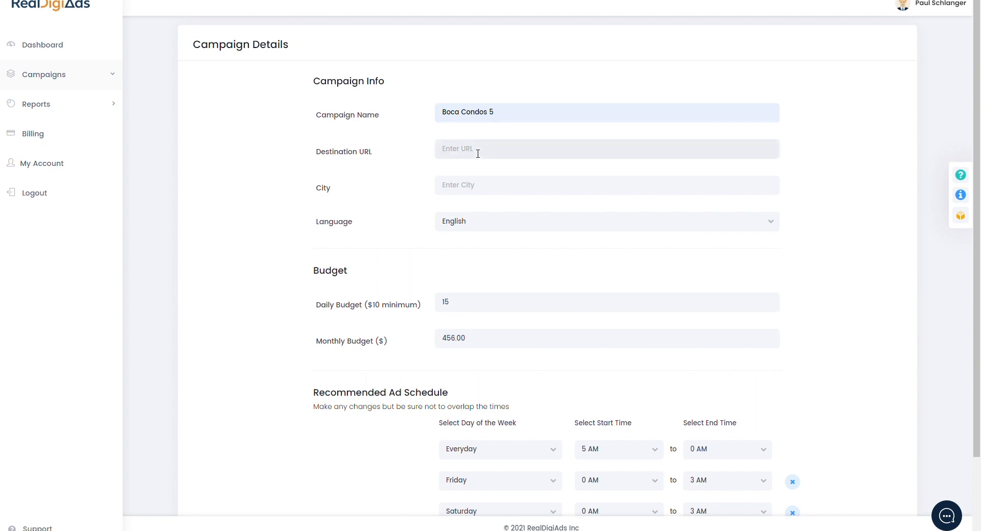
- Enter the realtor site's boca-raton-condos-on-the-beach page as destination URL, choose "Boca Raton : FL" as the city, and submit the campaign details
type("https://www.paulschlanger.com/boca-raton-condos-on-the-beach/#bc")
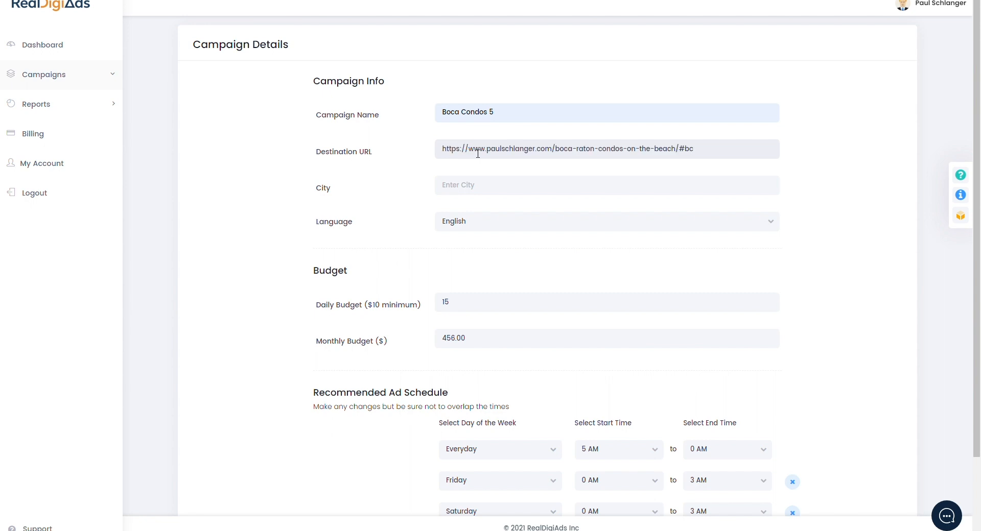
left_click(492, 192)
type("b")
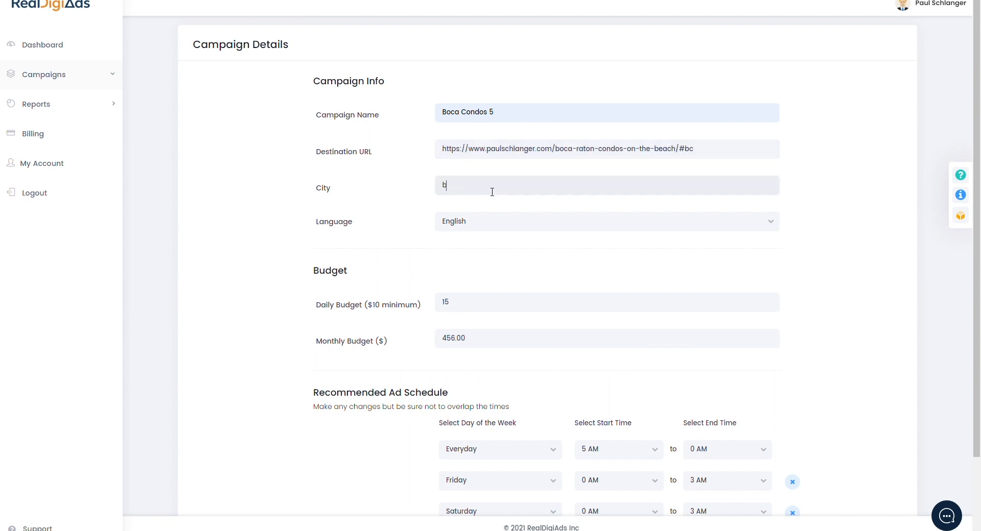
type("oca raton")
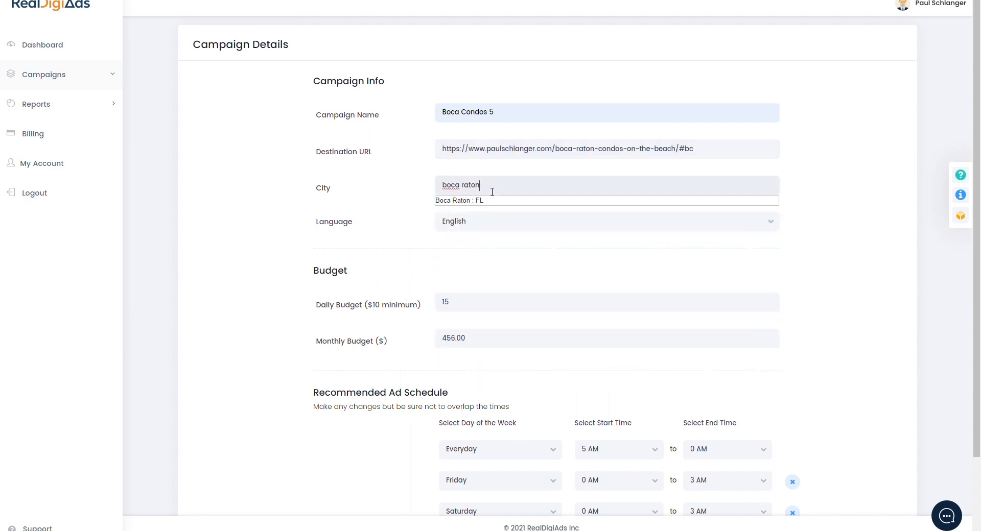
left_click(466, 202)
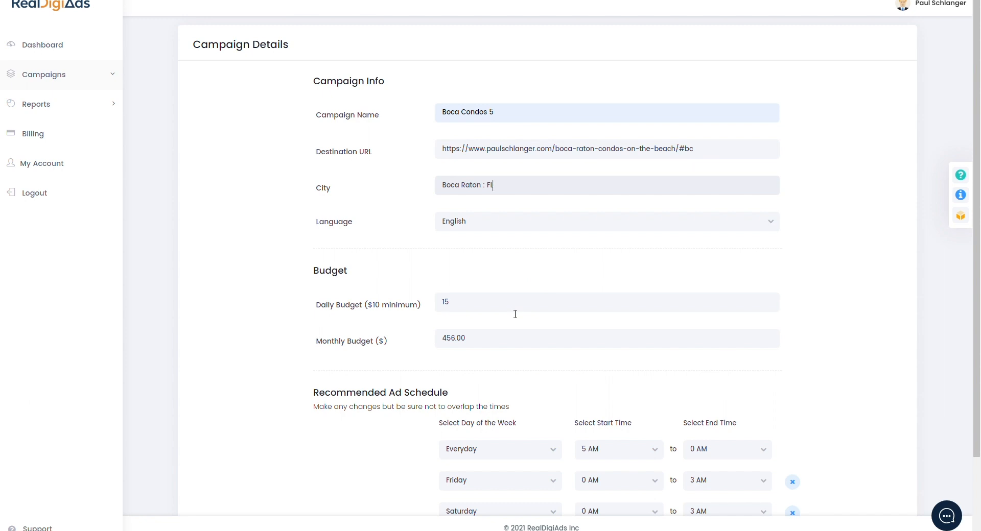
scroll(515, 313, "down", 2)
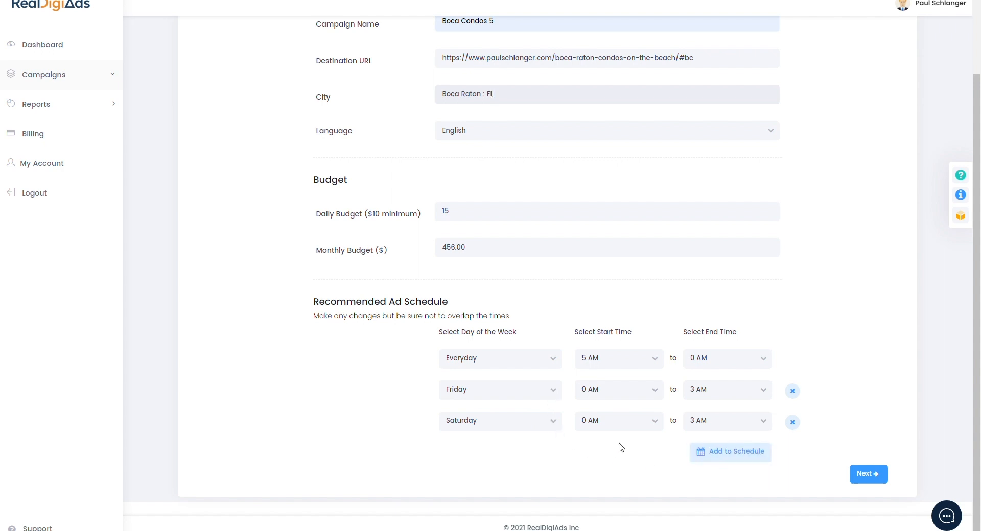
left_click(873, 476)
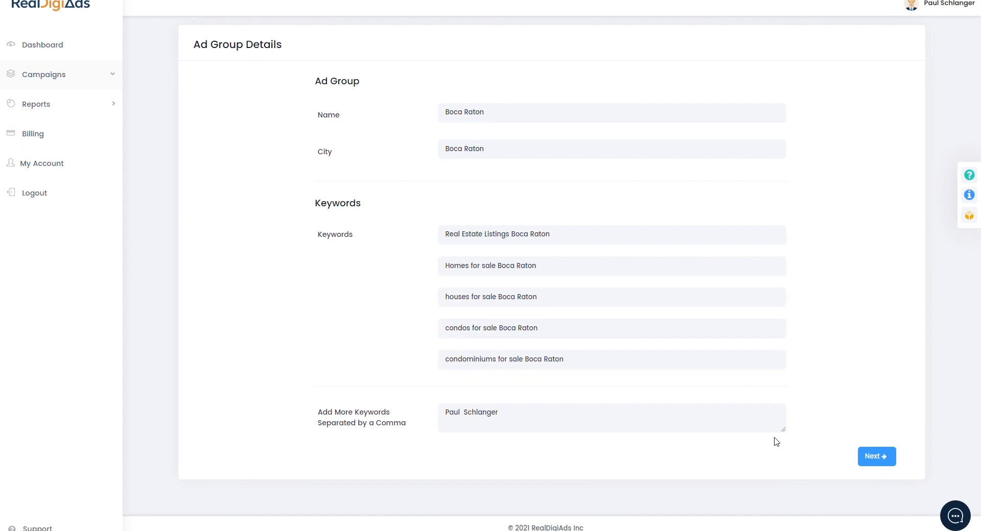
- Name the ad group "Boca Raton Condos" and extend the additional keywords with "Realtor" after the agent's name and "Boca Raton Condos for Sale"
left_click(518, 117)
type("Condos")
left_click(512, 419)
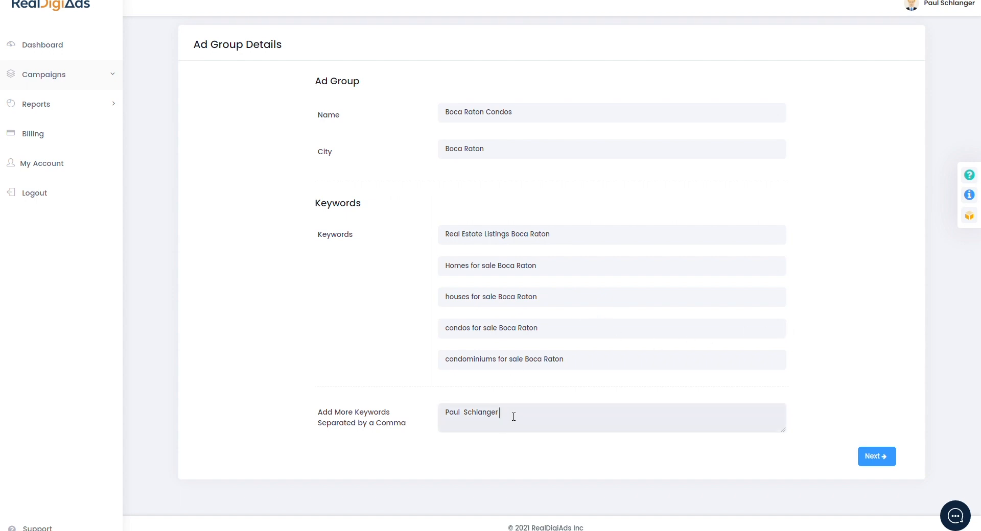
type("Realtor, Boca raton Condos for Sale")
left_click(549, 412)
key("BackSpace")
type("R")
- Consult the Campaign Glossary's phrases for targeting ads by city and submit the ad group details
left_click(969, 216)
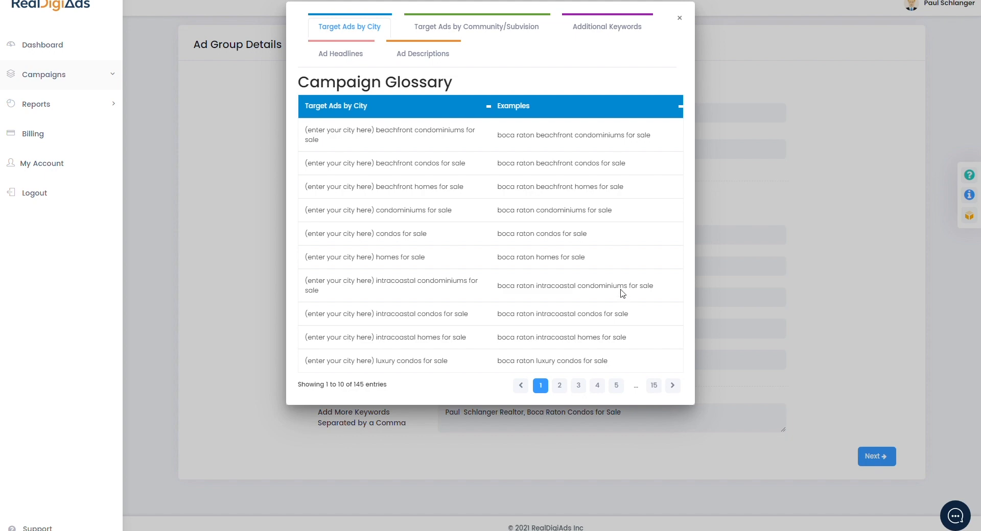
left_click(680, 18)
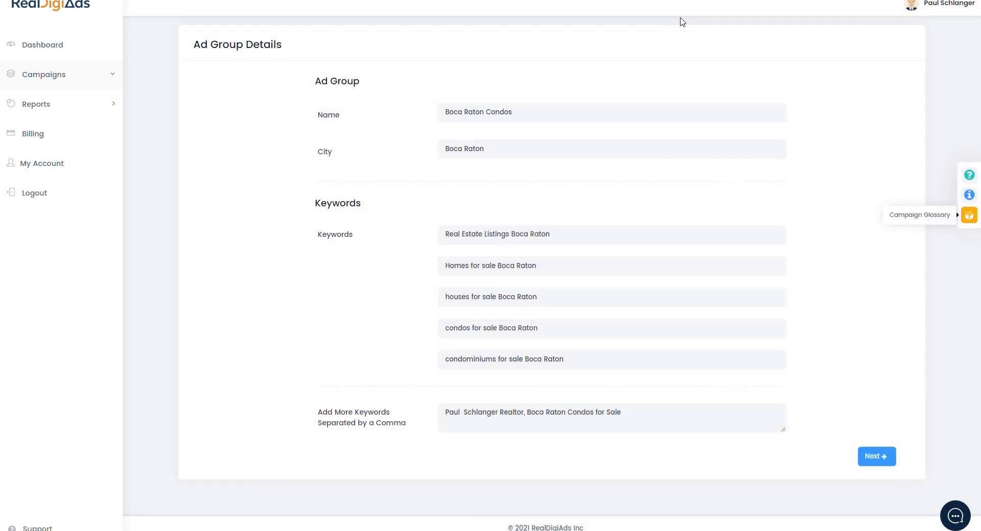
left_click(881, 459)
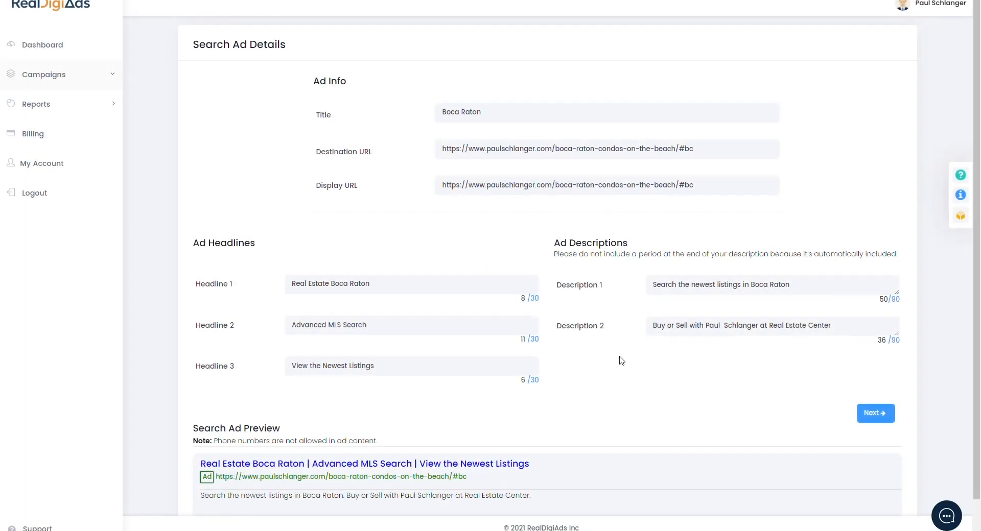
- Title the first search ad "Boca Raton Condos", shorten its display URL to the website's root address, and submit the ad
left_click(497, 115)
type("Condos")
scroll(685, 152, "down", 1)
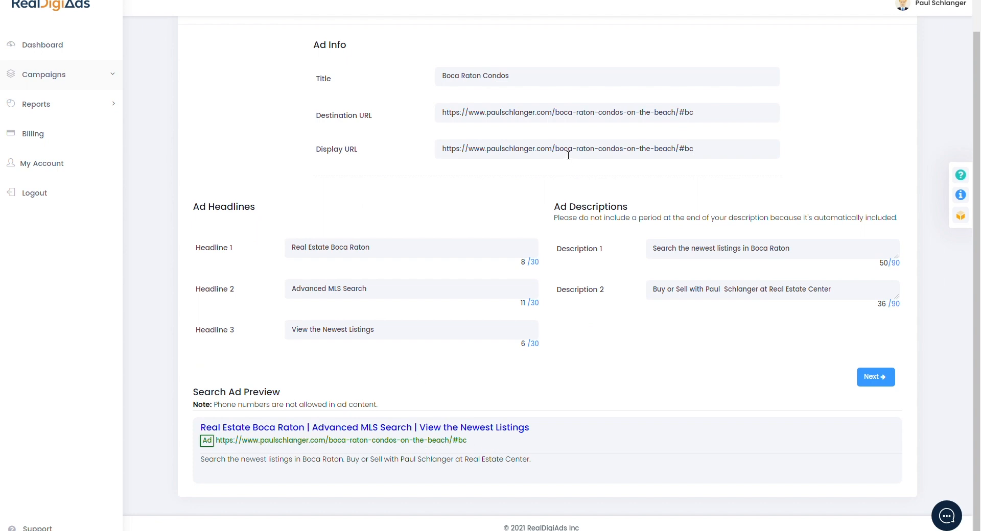
left_click_drag(556, 149, 730, 154)
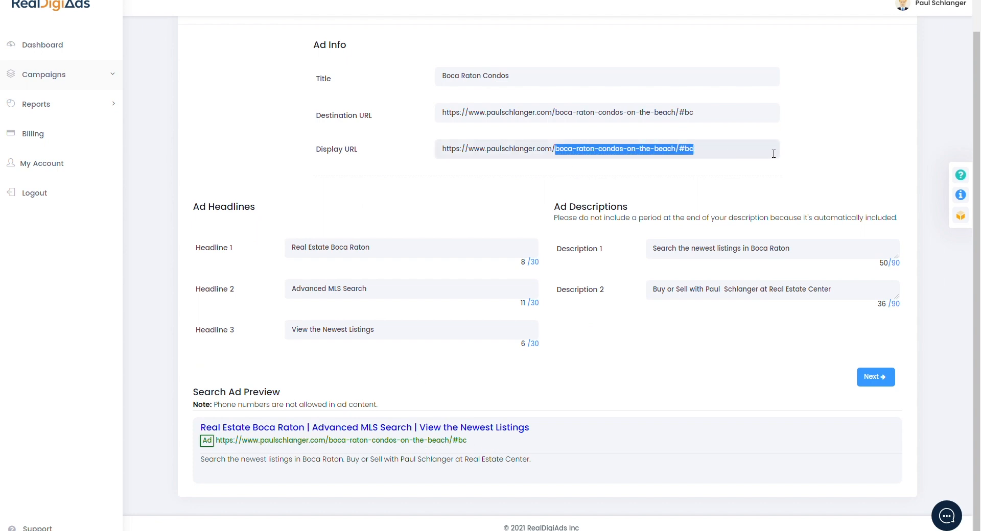
key("BackSpace")
key("Tab")
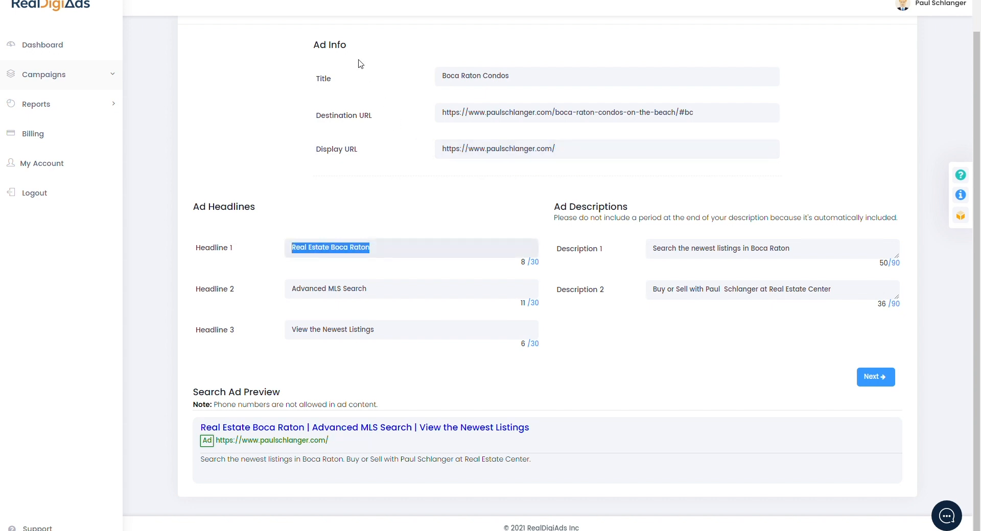
left_click(625, 356)
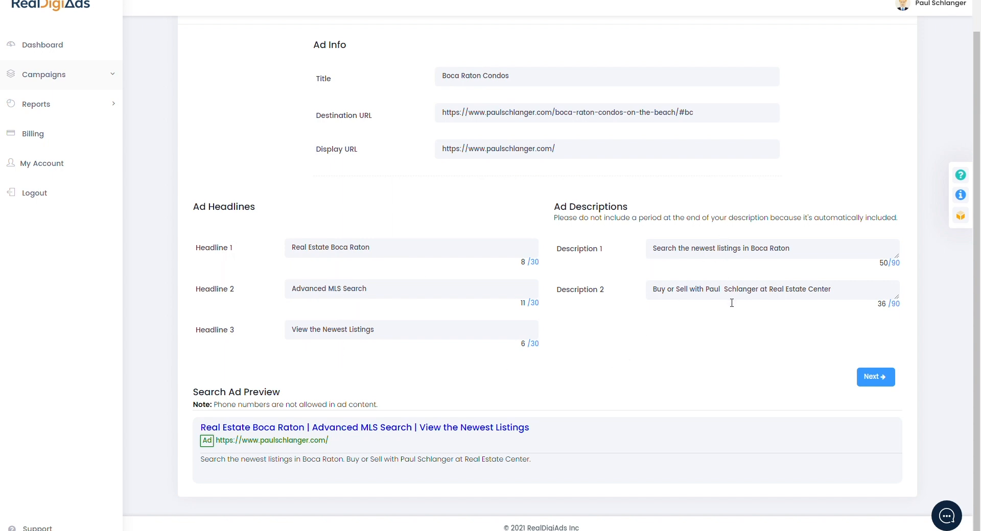
left_click(879, 378)
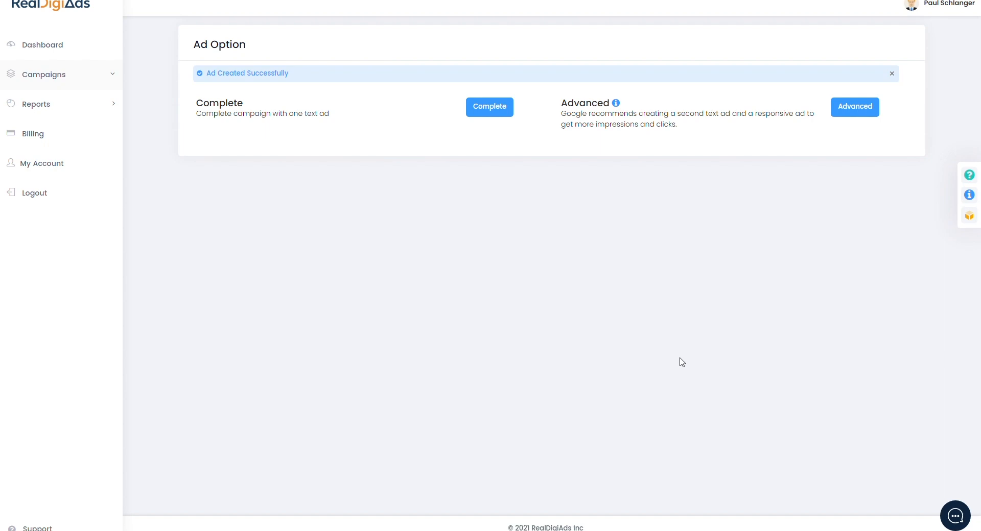
- Choose the Advanced ad option and title the second search ad "Condos for Sale in Boca Raton"
left_click(864, 110)
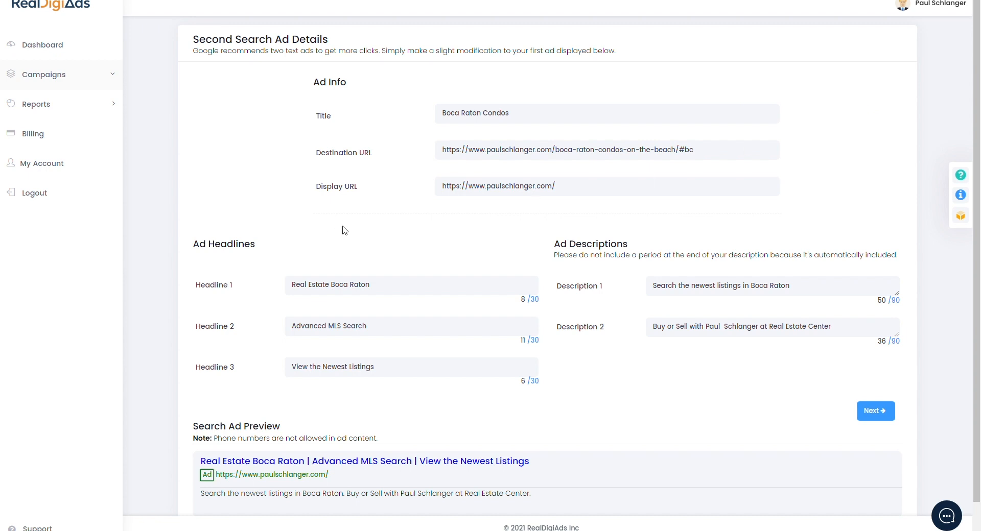
left_click_drag(485, 114, 333, 116)
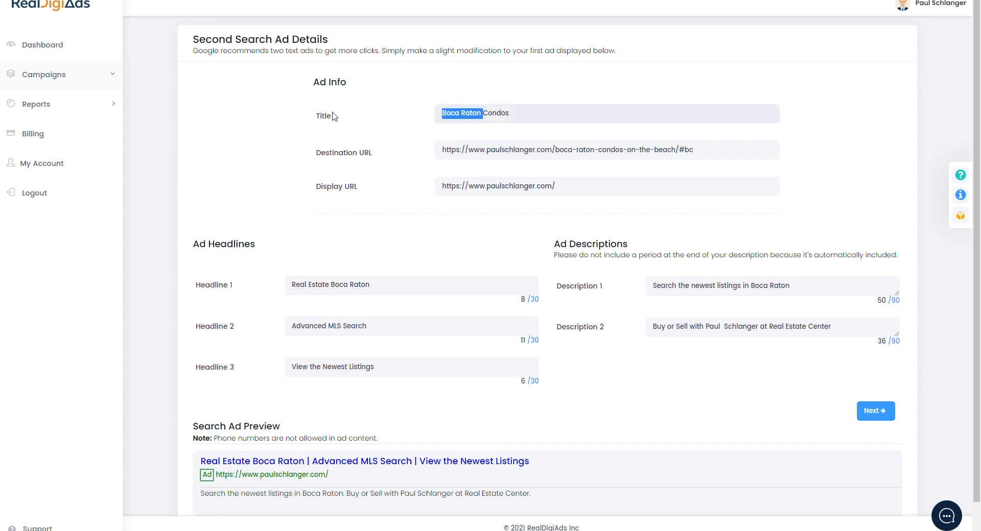
key("BackSpace")
left_click(496, 112)
type("for Sale in ")
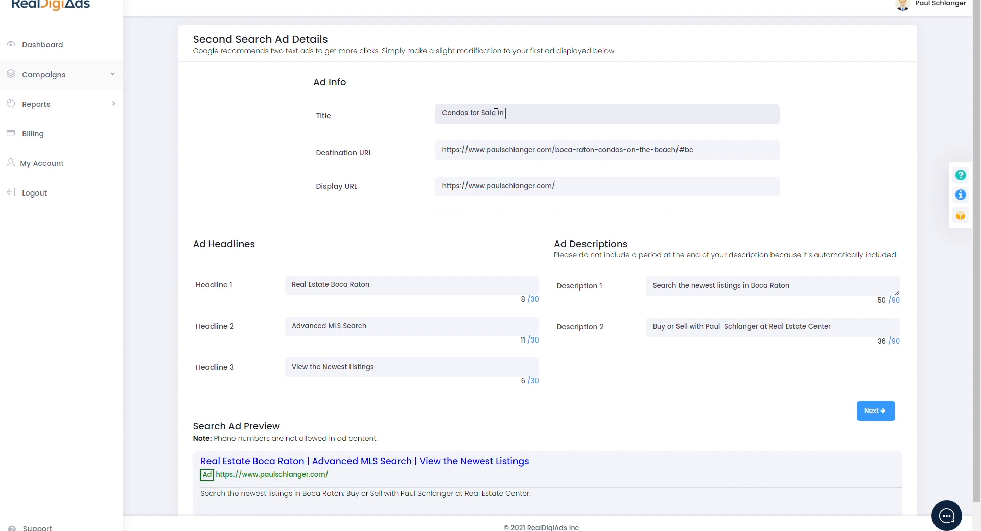
type("Boca Raton")
- Set the second ad's three headlines to "Condos for Sale Boca Raton", "Search the Newest Listings" and "MLS updated in minutes"
left_click_drag(383, 286, 45, 289)
type("Condos")
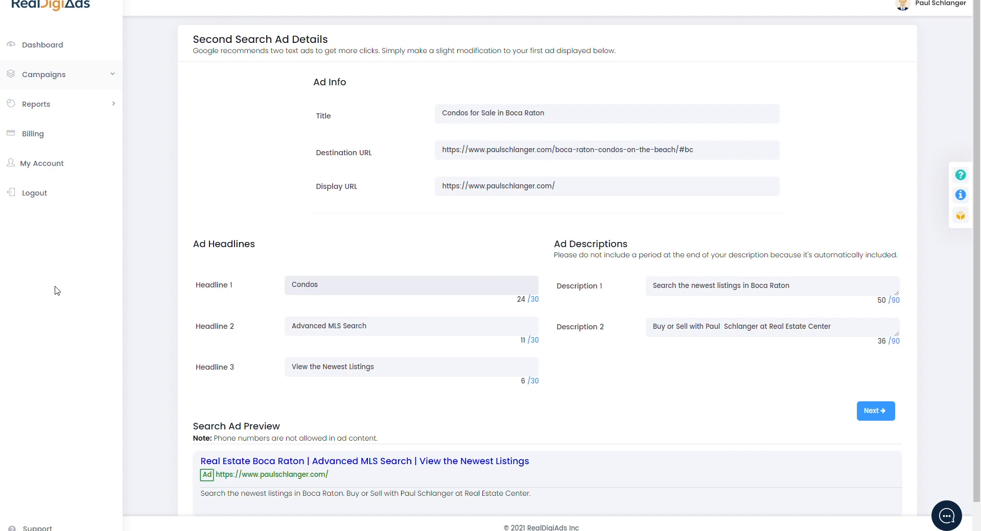
type(" for Sale Boca Raton")
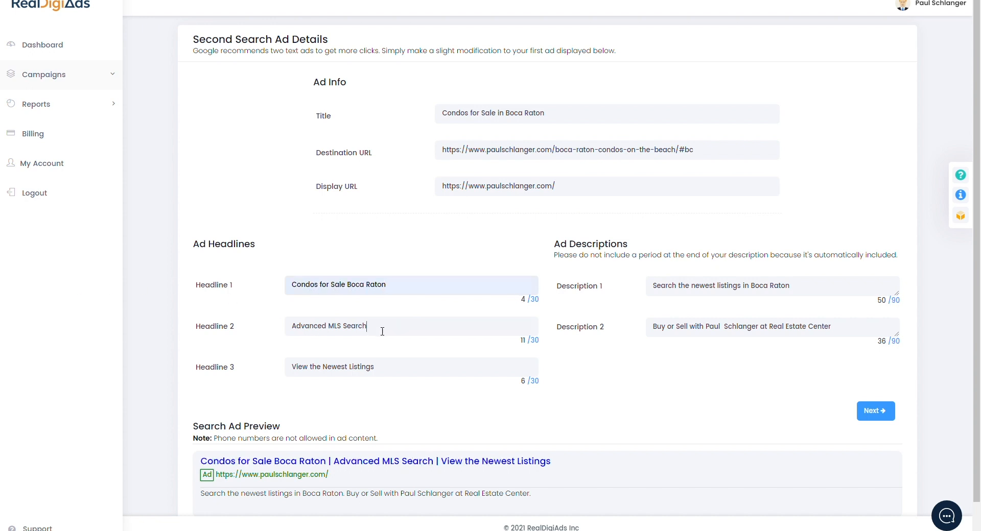
left_click_drag(381, 330, 66, 316)
type("Search the Newest Listings")
left_click(332, 368)
left_click_drag(393, 371, 5, 356)
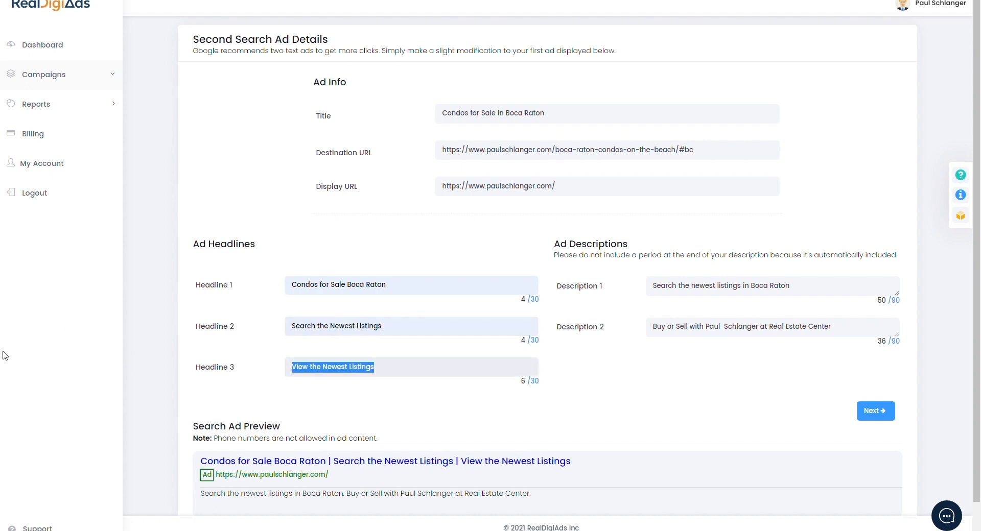
type("MLS")
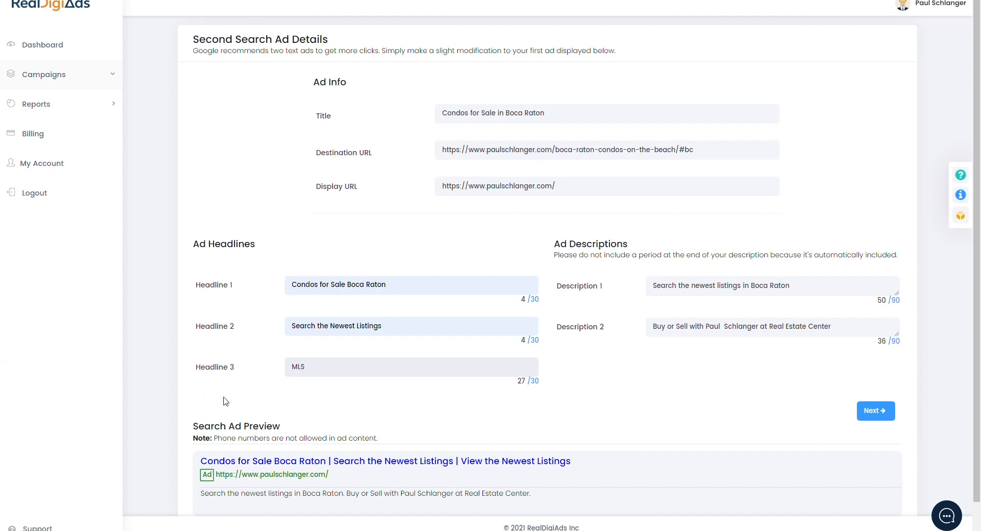
type(" updated in minutes")
- Review the Ad Headlines and Ad Descriptions examples in the Campaign Glossary
left_click(961, 217)
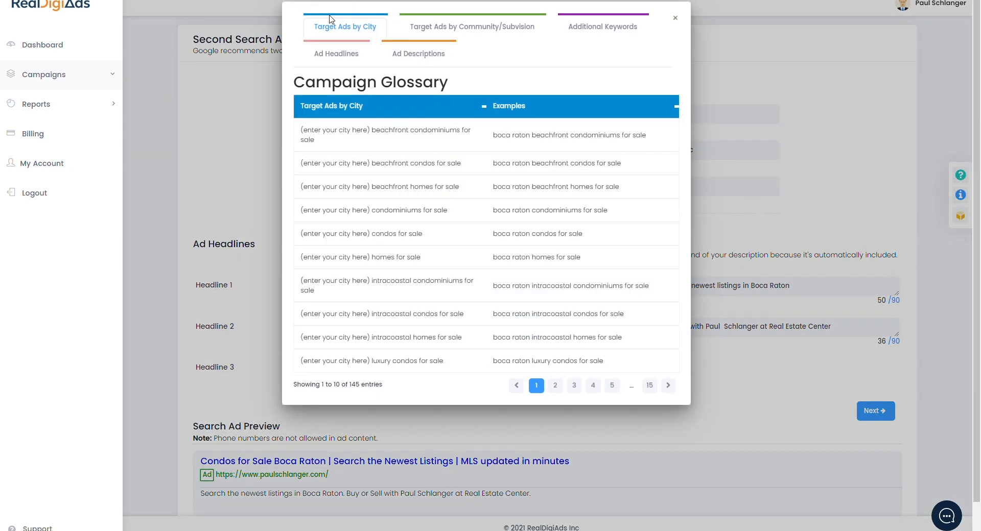
left_click(340, 55)
left_click(438, 57)
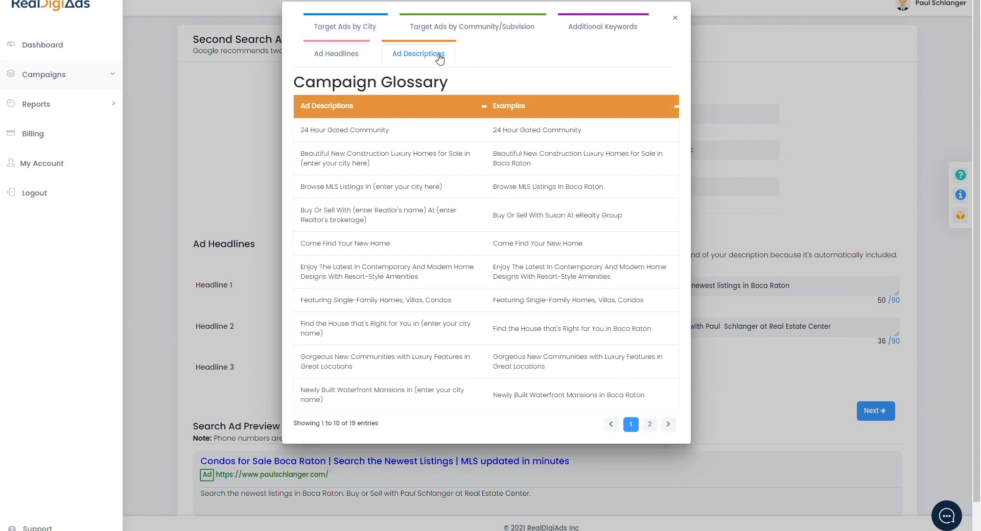
left_click(677, 22)
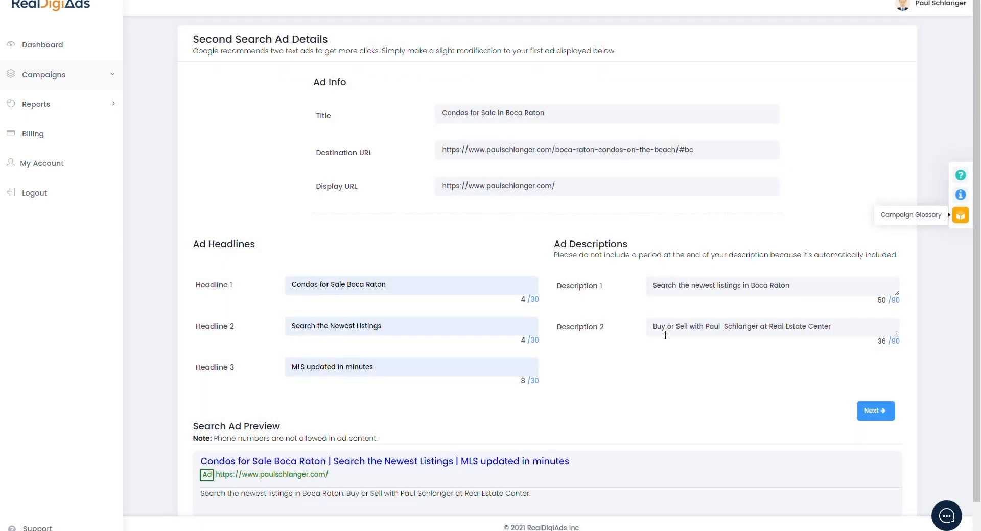
- Submit the second search ad and complete the campaign setup with an extra blank headline field added to the responsive ad
left_click(875, 411)
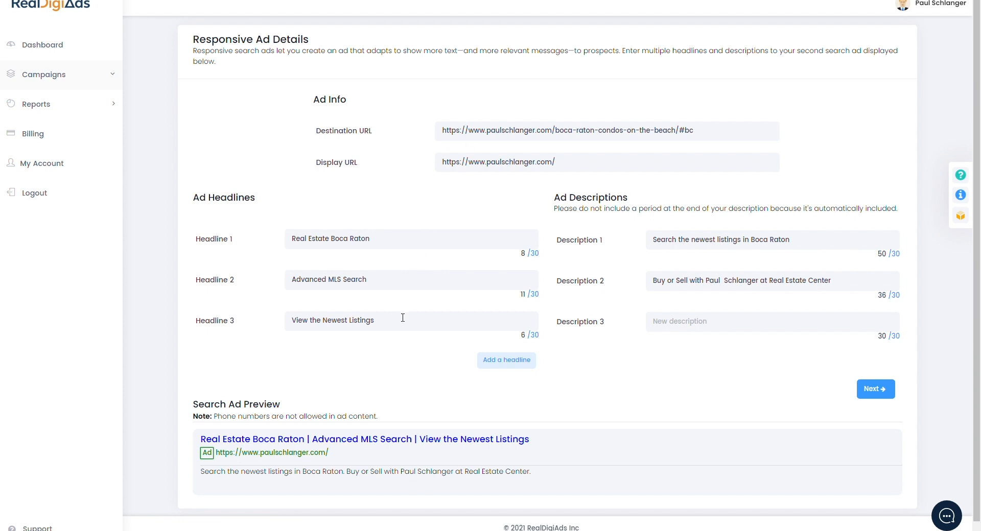
left_click(512, 374)
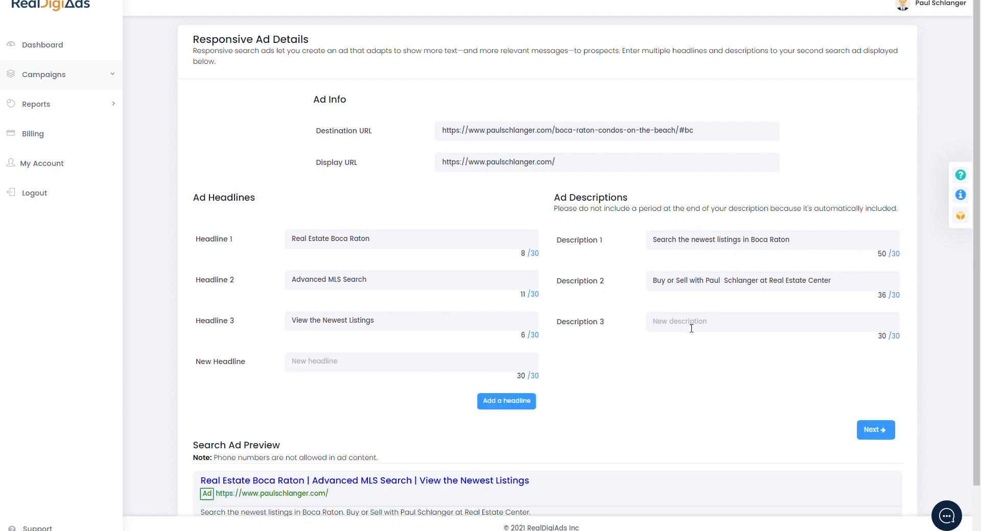
left_click(875, 432)
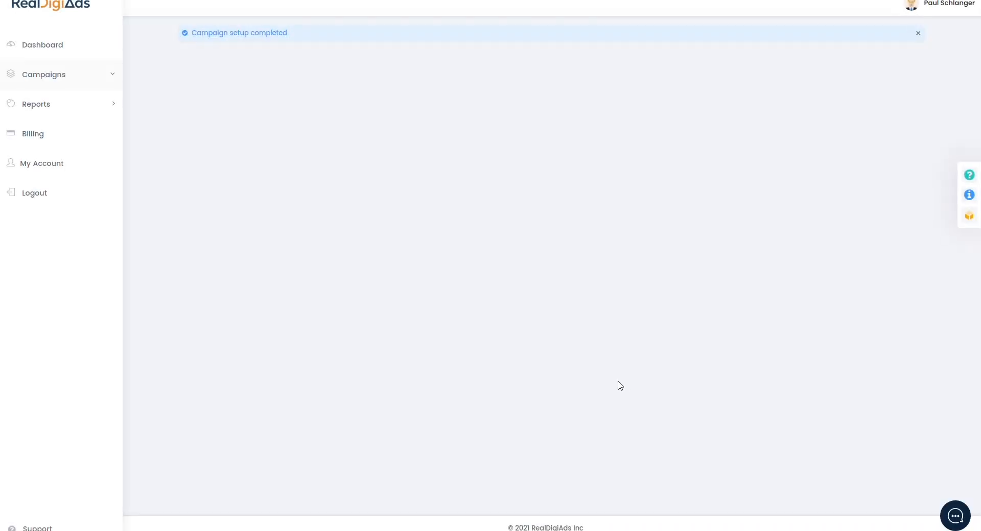